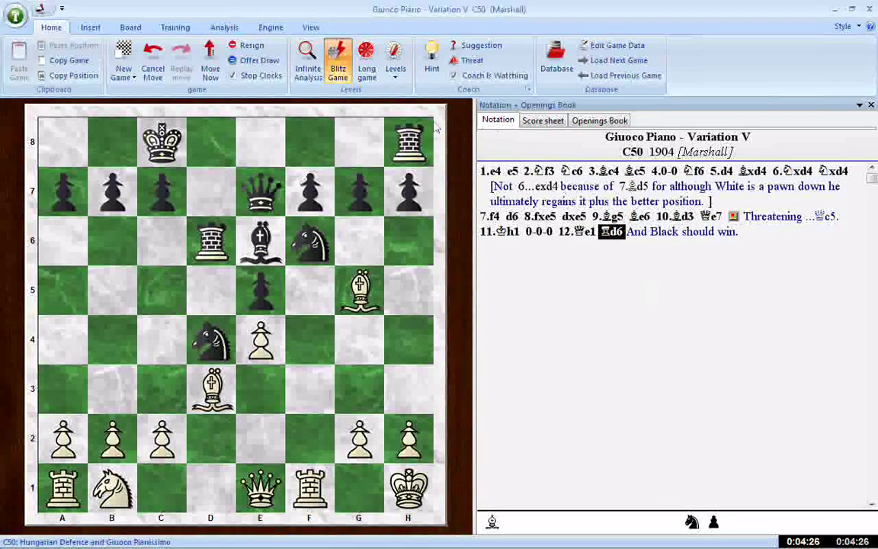
# Open the Shootout setup for the position after 12...Rd6
pyautogui.click(224, 28)
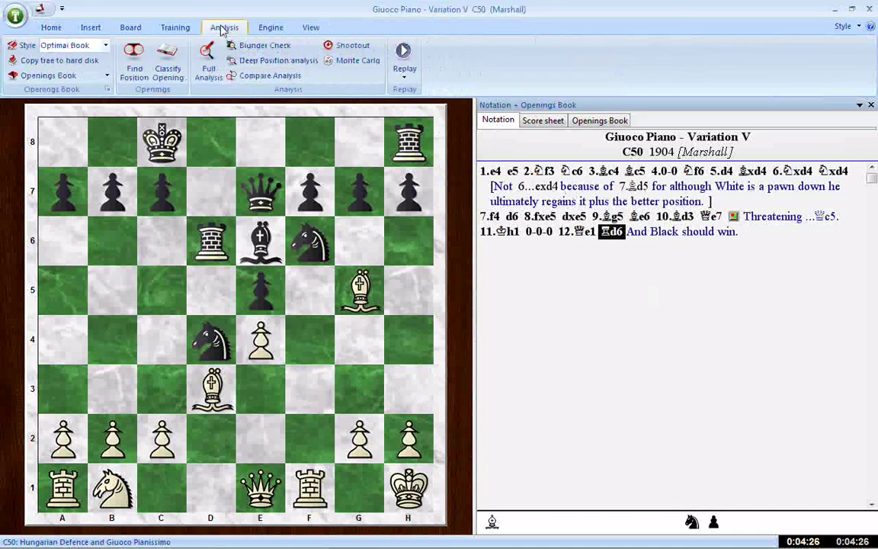
pyautogui.click(347, 49)
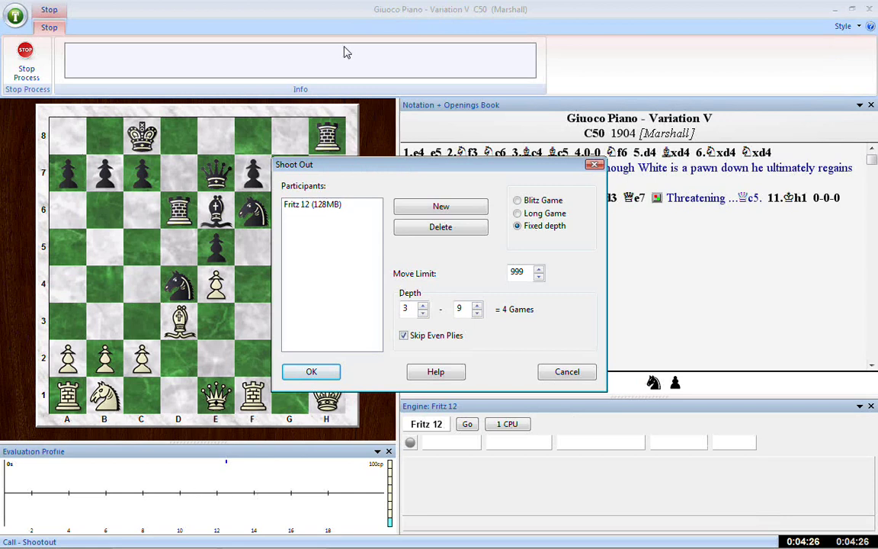
# Browse the engines available as additional shootout participants, without adding any to the list
pyautogui.click(440, 207)
pyautogui.moveTo(565, 150); pyautogui.dragTo(567, 206)
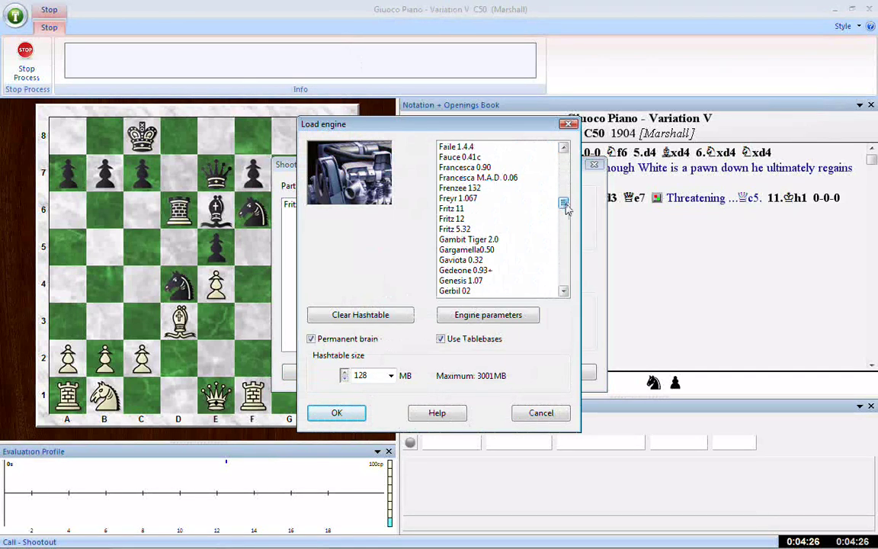
pyautogui.click(540, 413)
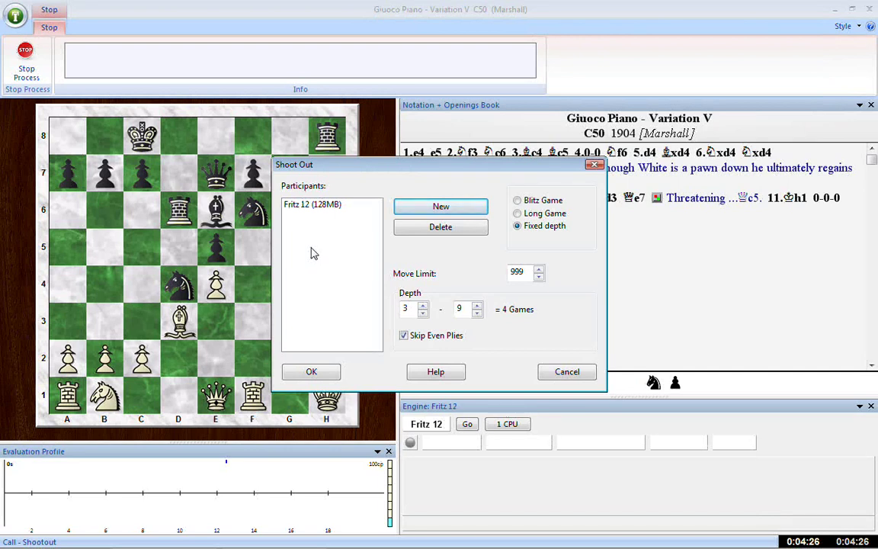
pyautogui.click(425, 213)
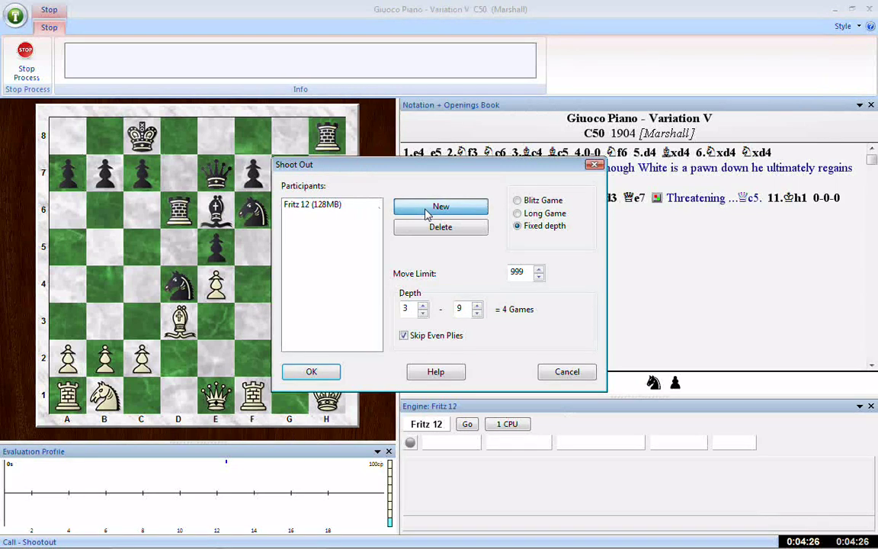
pyautogui.moveTo(563, 159); pyautogui.dragTo(566, 191)
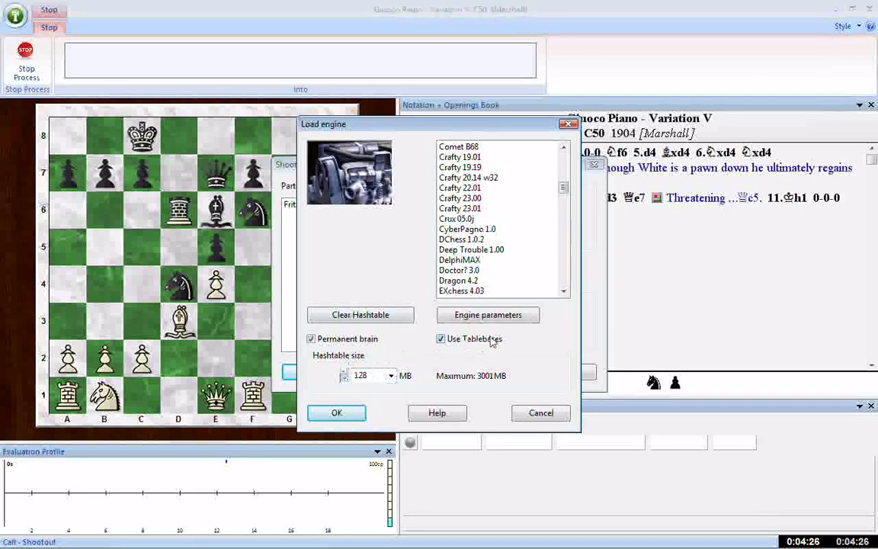
pyautogui.click(541, 413)
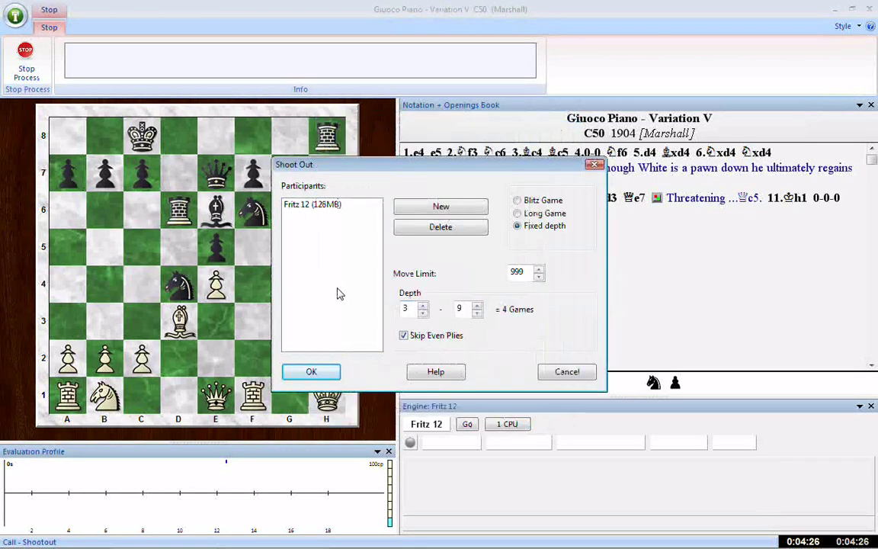
# Try the Skip Even Plies option off and on for the Fritz 12 shootout, leaving it enabled
pyautogui.click(308, 205)
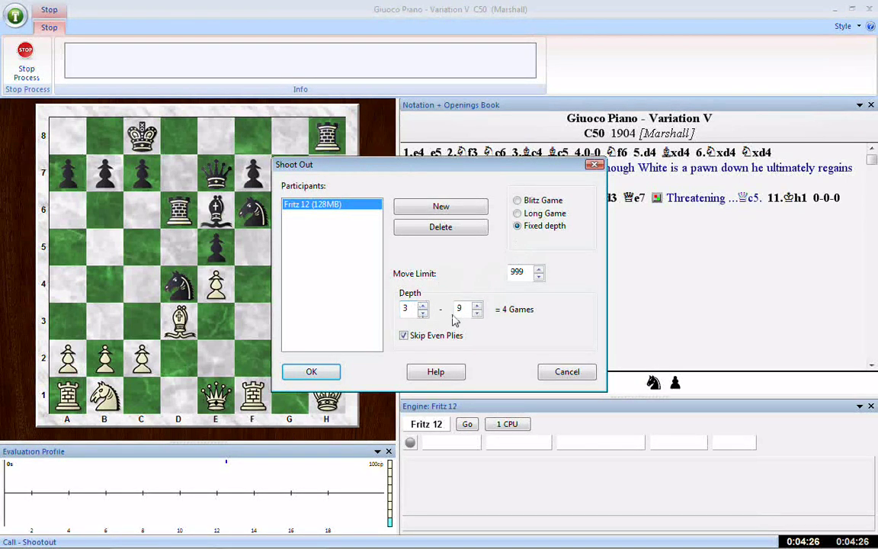
pyautogui.doubleClick(410, 311)
pyautogui.click(403, 335)
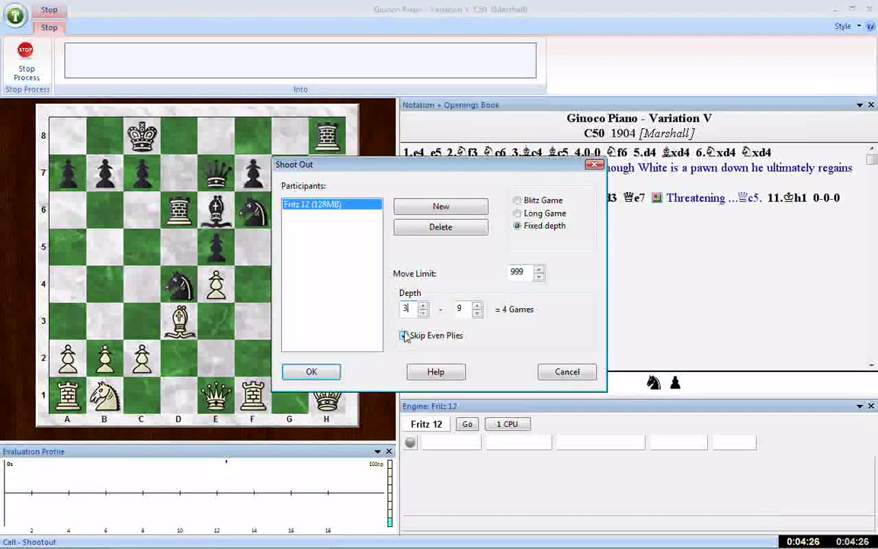
pyautogui.click(404, 336)
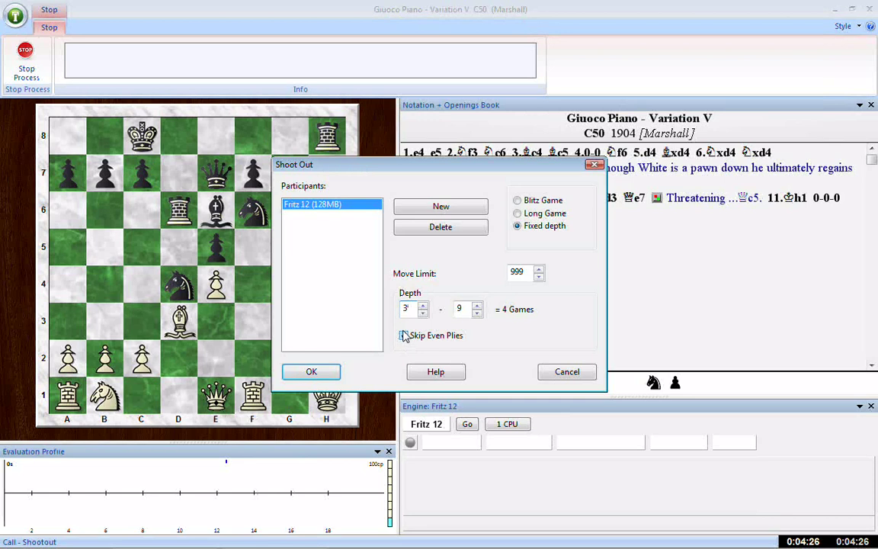
pyautogui.click(403, 336)
pyautogui.click(403, 335)
pyautogui.click(403, 336)
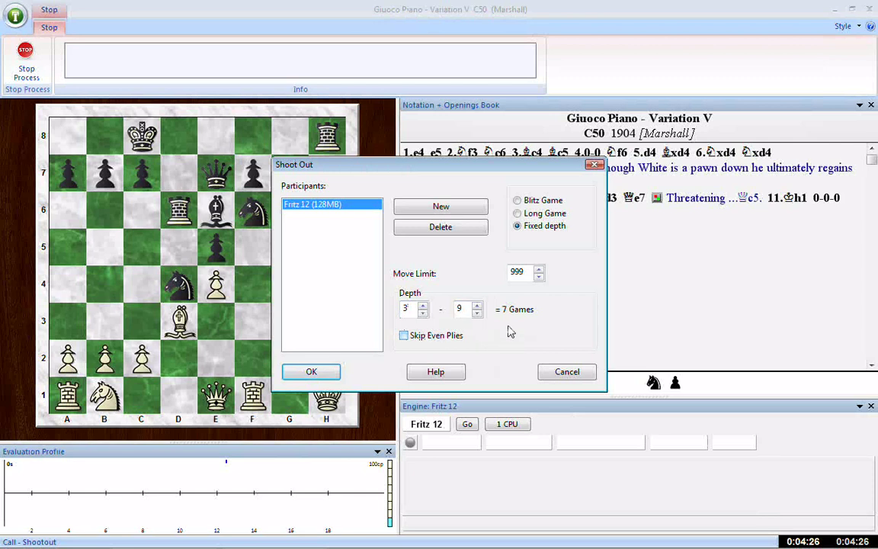
pyautogui.click(405, 337)
# Start the Fritz 12 shootout at fixed depth 3 to 9, skipping even plies, with a move limit of 999
pyautogui.click(507, 273)
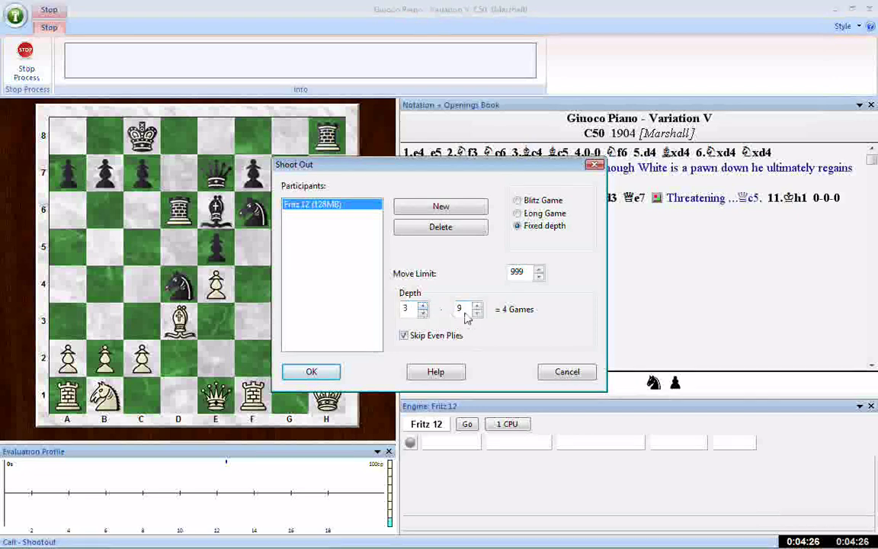
pyautogui.click(319, 219)
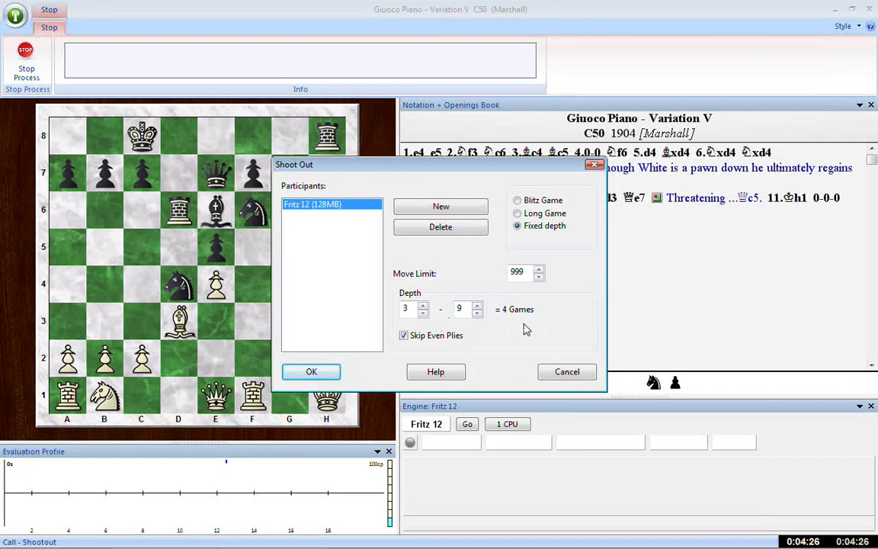
pyautogui.click(312, 371)
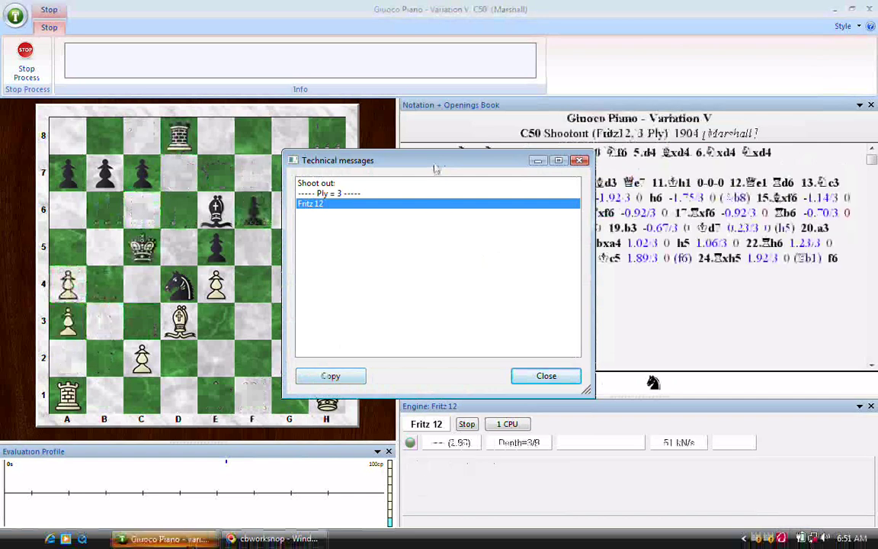
# Review the shootout results for each ply, close the technical messages, and replay the 9-ply game from 12...Rd6
pyautogui.moveTo(435, 162); pyautogui.dragTo(401, 51)
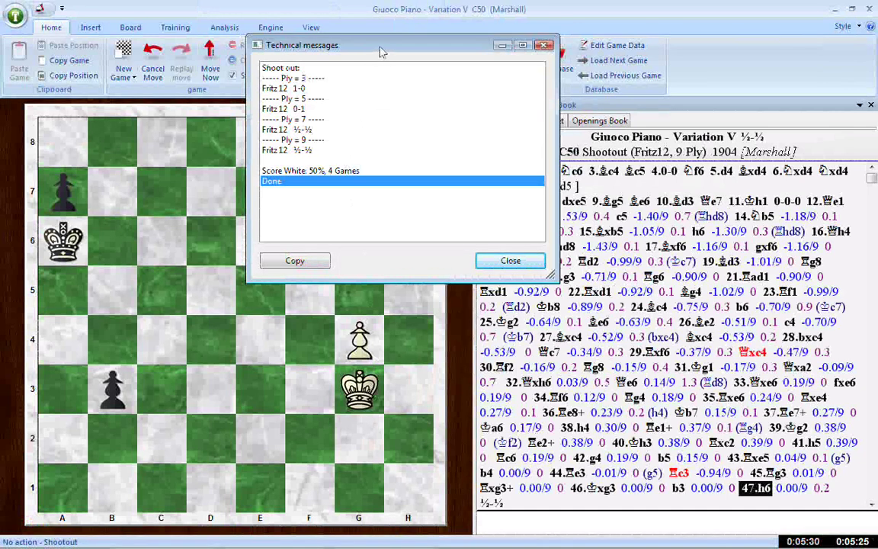
pyautogui.moveTo(384, 49); pyautogui.dragTo(427, 192)
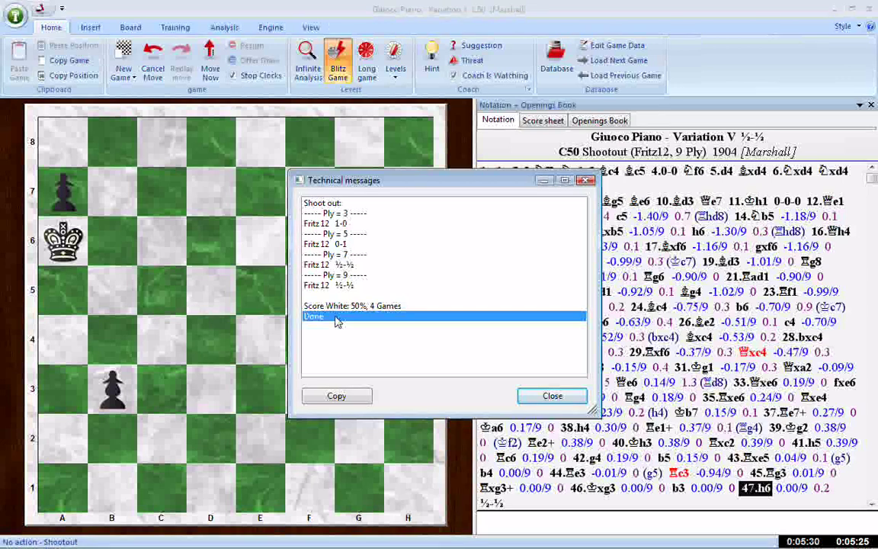
pyautogui.click(553, 395)
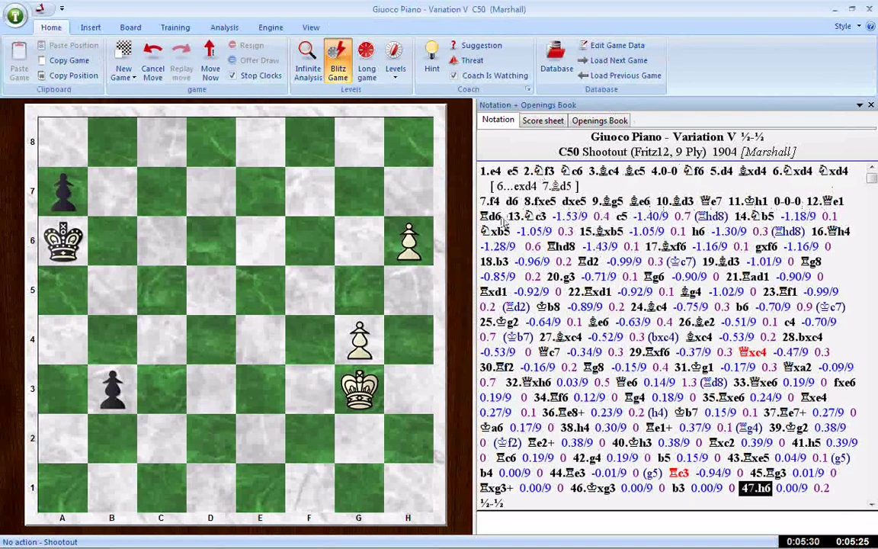
pyautogui.click(492, 217)
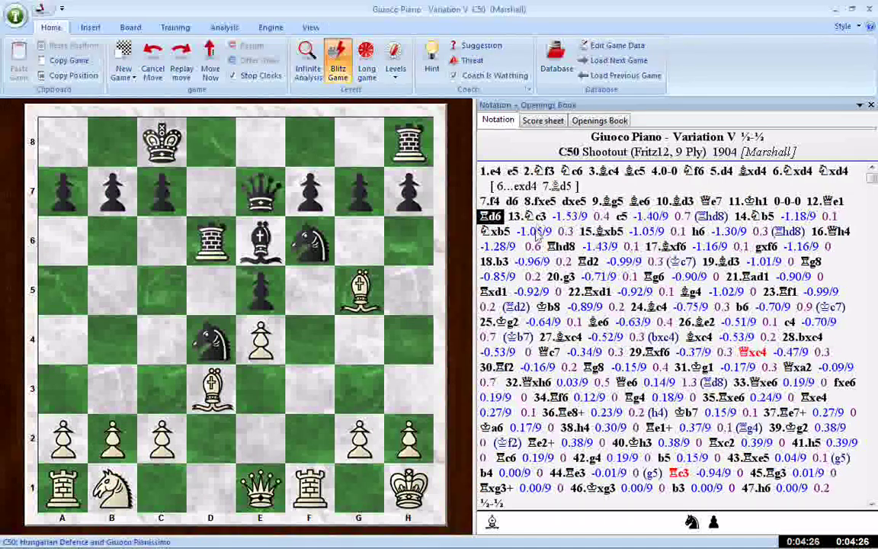
pyautogui.press('Right')
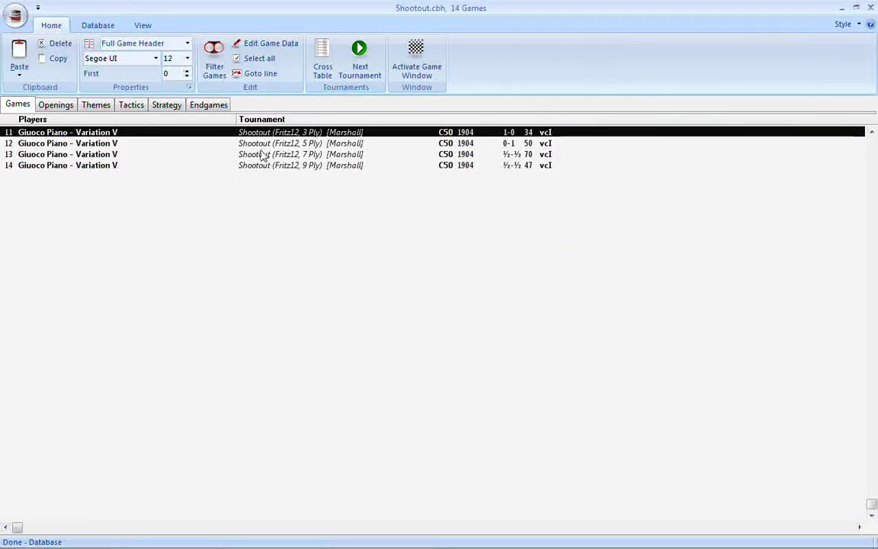
# Look through the Fritz12 shootout games from 3 to 9 ply in the Shootout database's game list
pyautogui.click(313, 142)
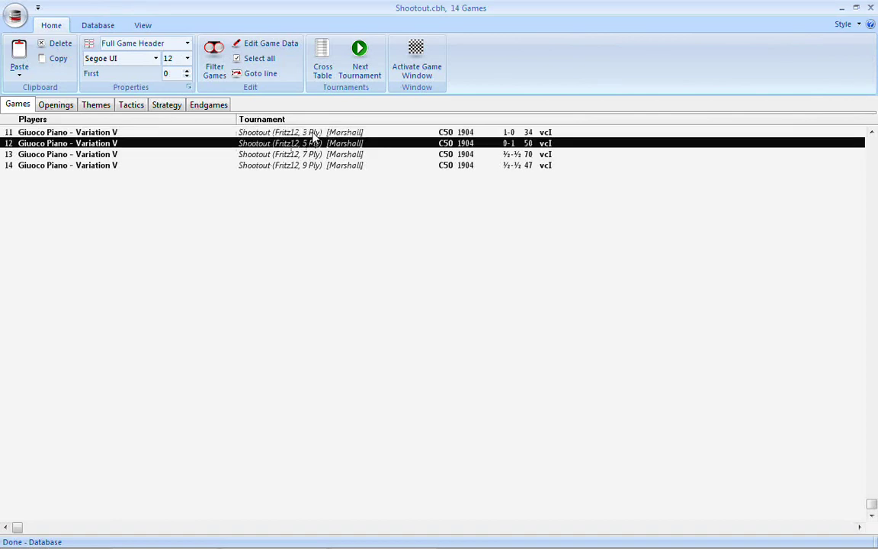
pyautogui.press('Down')
pyautogui.press('Down')
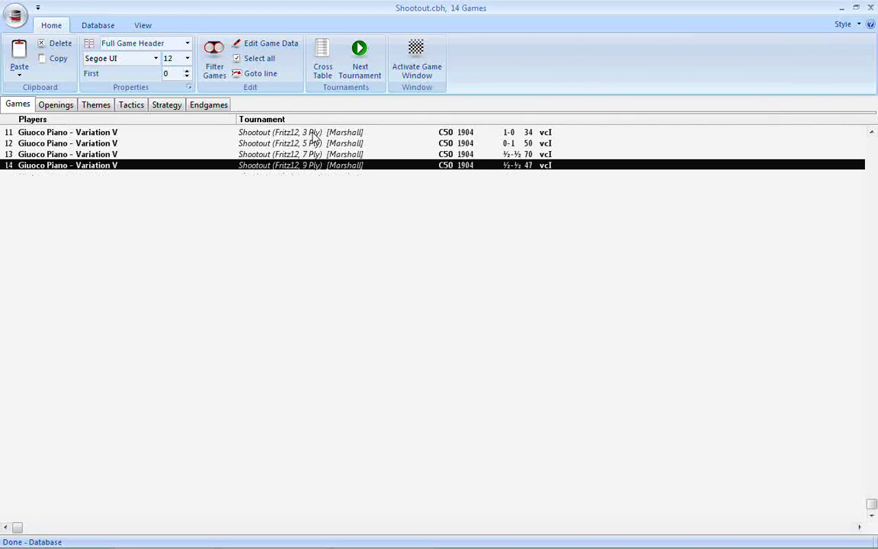
pyautogui.press('Up')
pyautogui.press('Up')
pyautogui.press('Up')
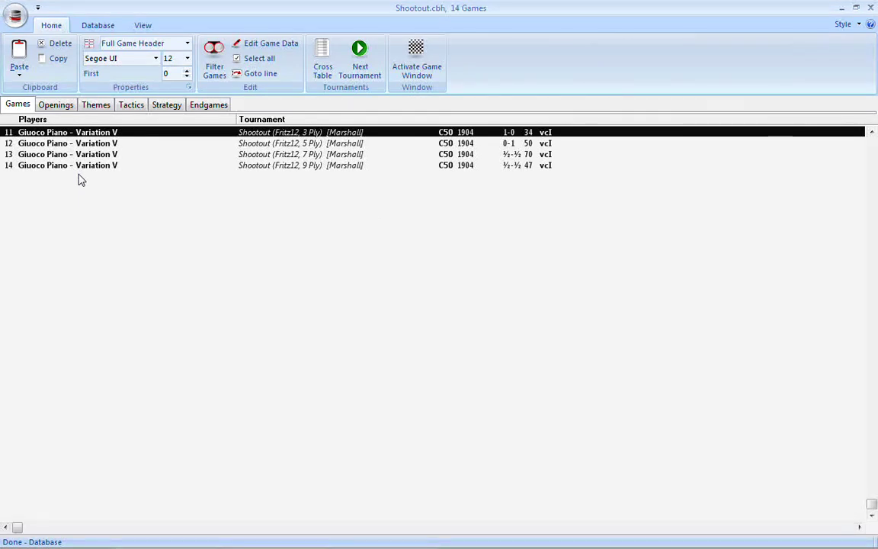
# Open the 3-ply shootout game at the position after 12...Rd6 and show the Evaluation Profile pane
pyautogui.doubleClick(278, 136)
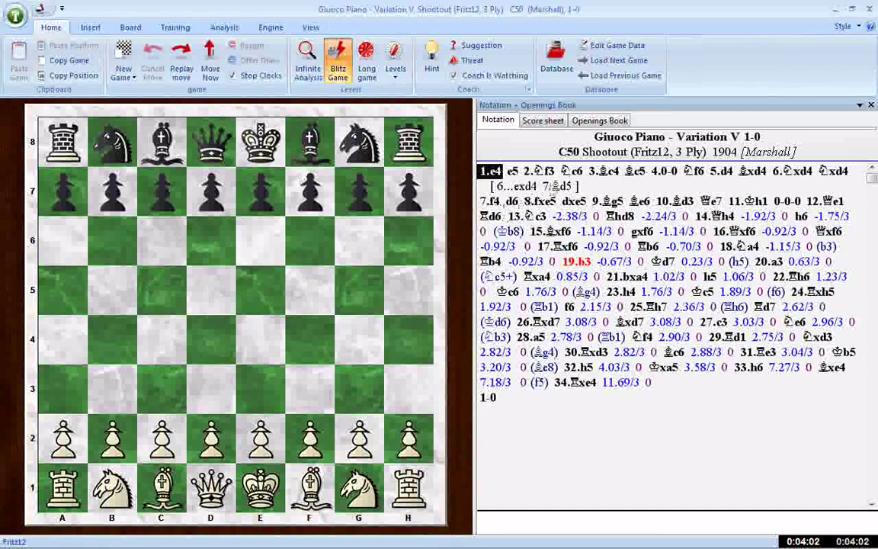
pyautogui.click(494, 217)
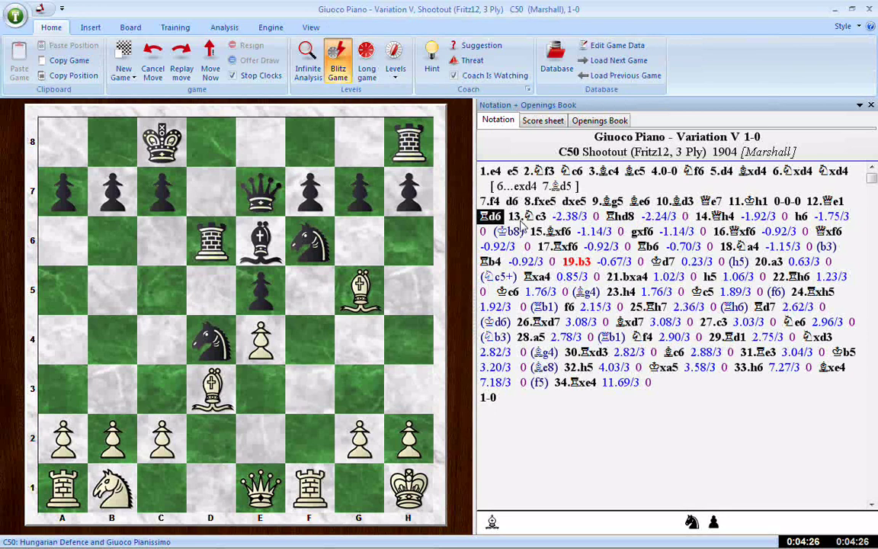
pyautogui.click(309, 27)
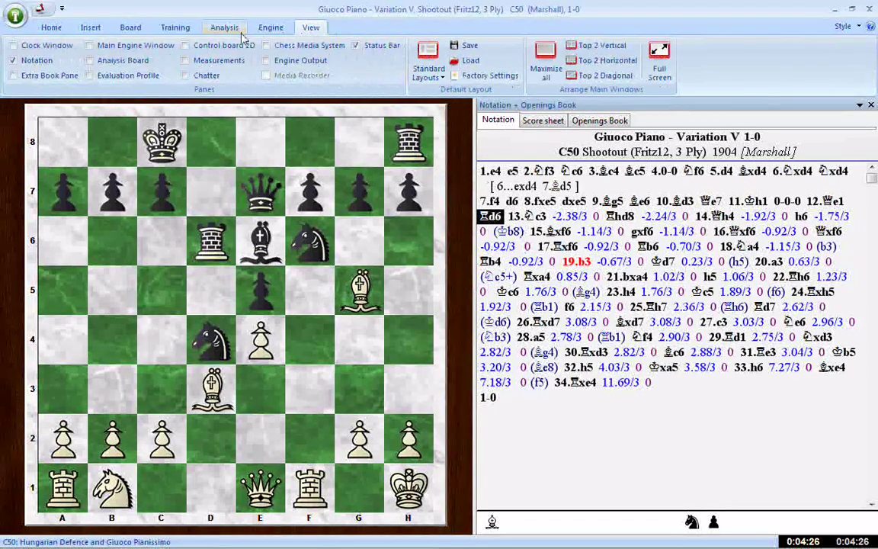
pyautogui.click(88, 75)
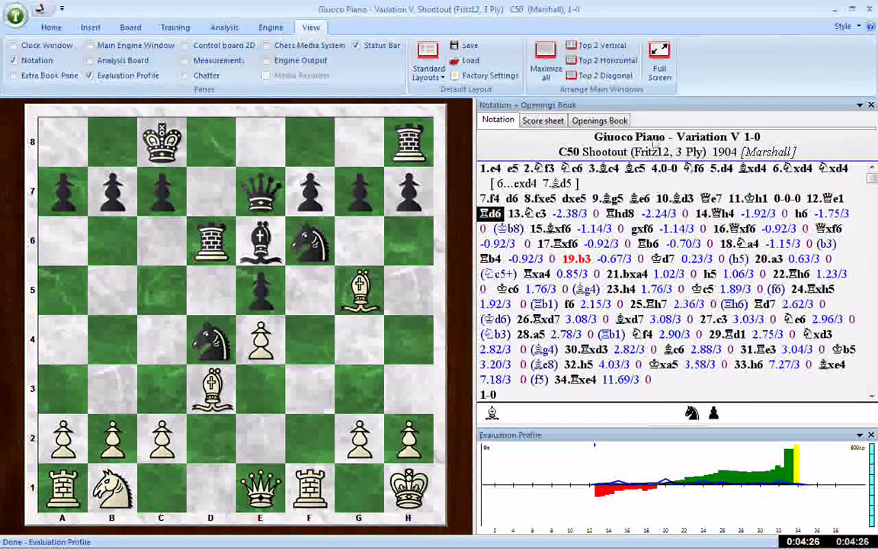
# Step through the shootout games to compare their evaluation profiles, ending on the 9-ply game
pyautogui.click(50, 28)
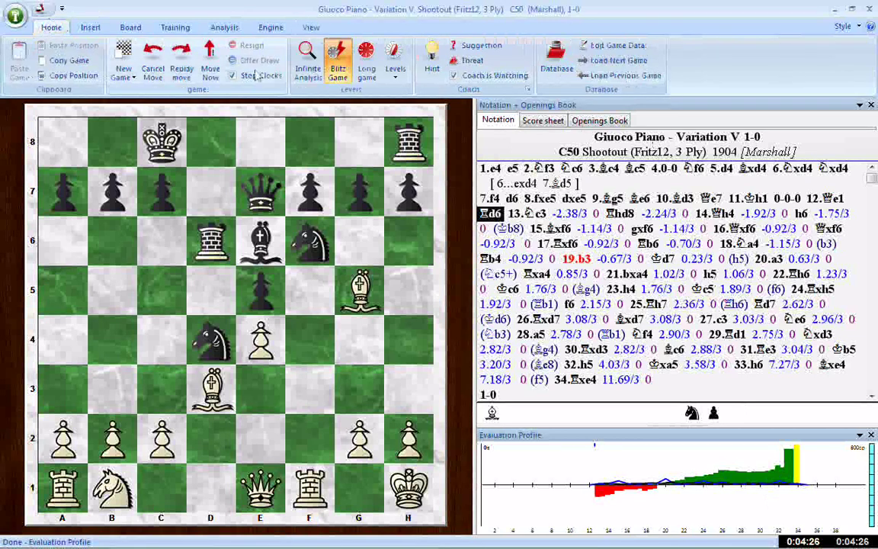
pyautogui.click(619, 61)
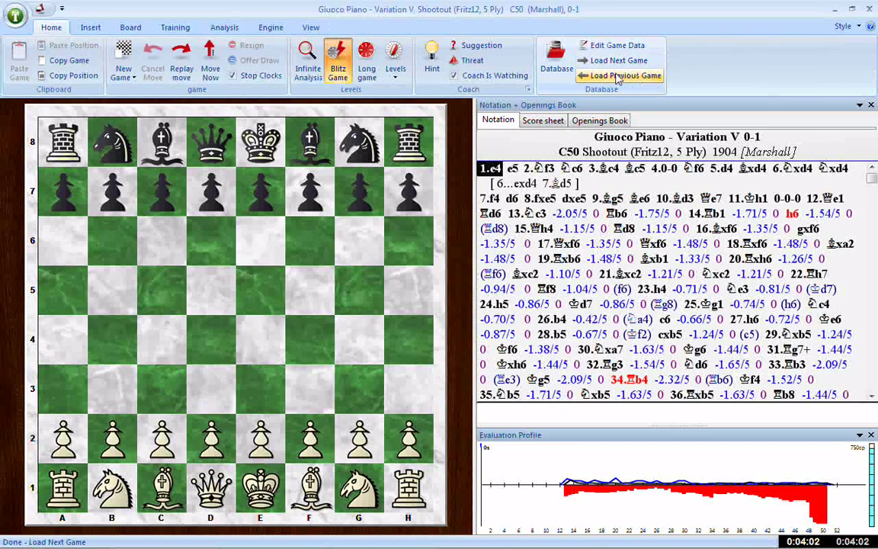
pyautogui.click(618, 76)
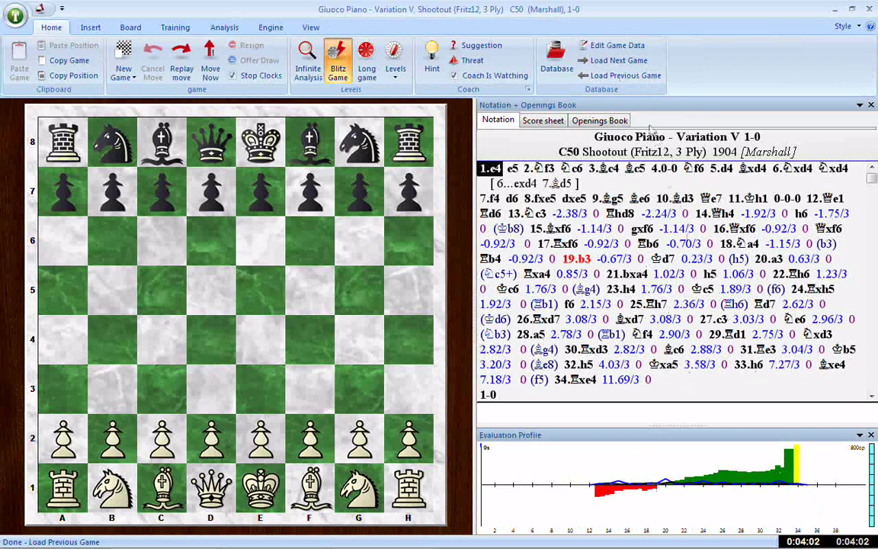
pyautogui.click(613, 61)
pyautogui.click(613, 61)
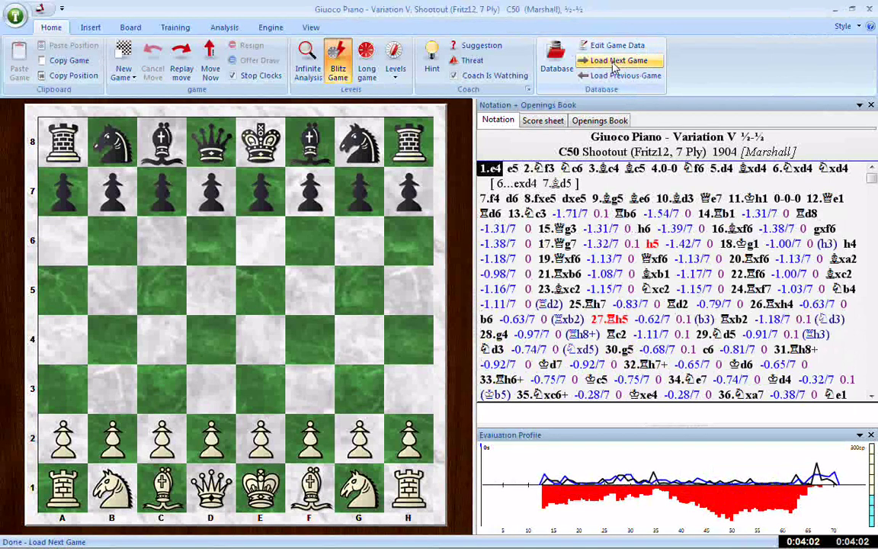
pyautogui.click(614, 61)
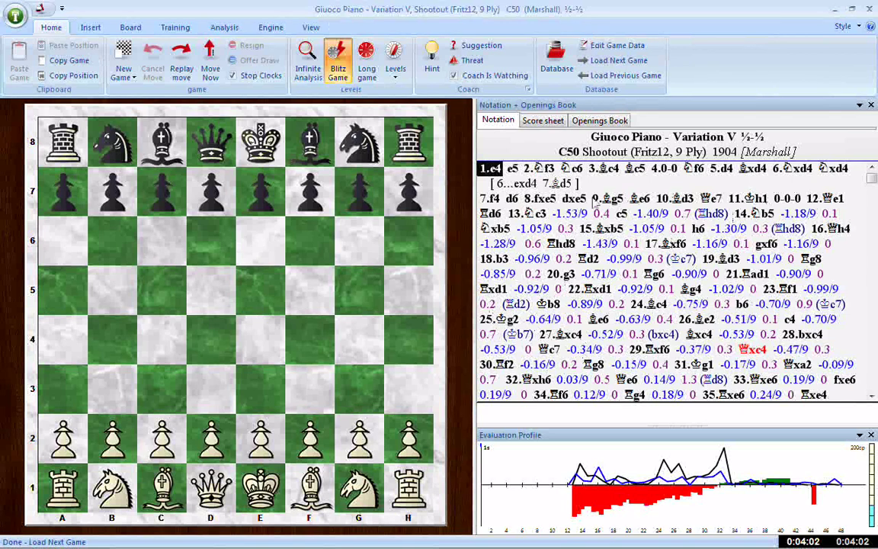
# Go to the position after 12...Rd6 in the 9-ply game and reopen the Shootout setup from there
pyautogui.click(497, 216)
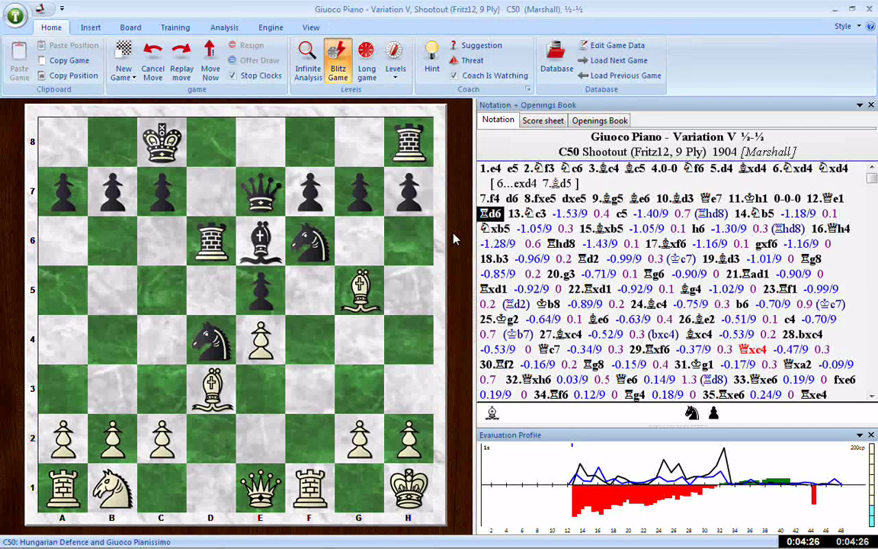
pyautogui.click(224, 28)
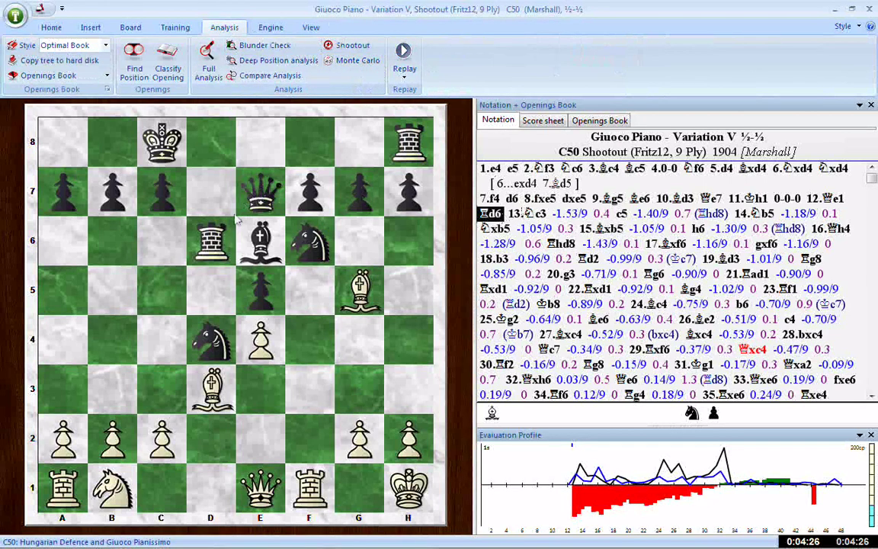
pyautogui.click(351, 45)
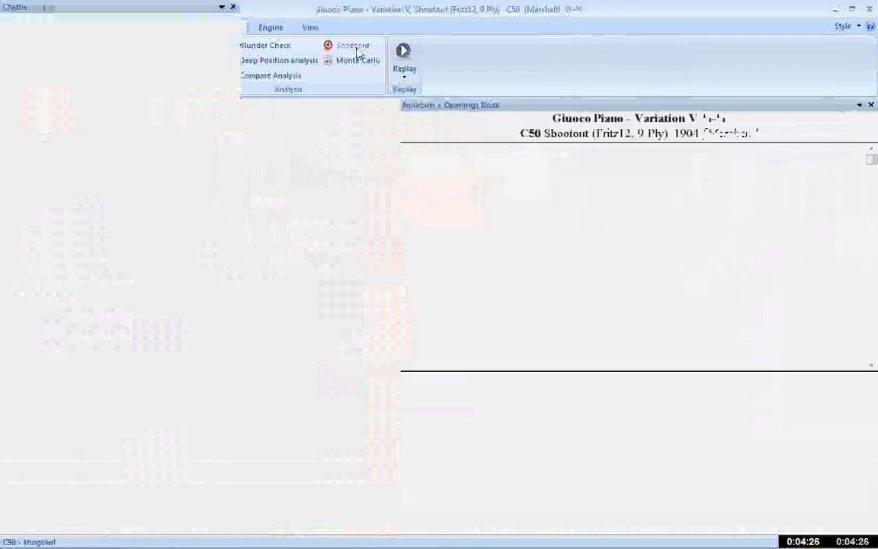